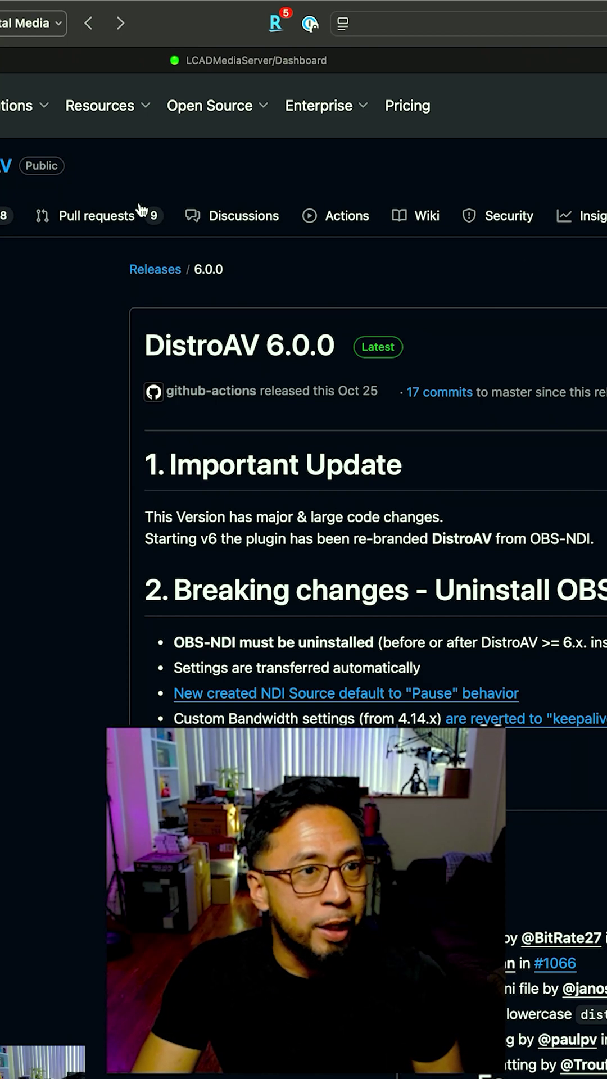
Go back in the browser from the DistroAV 6.0.0 release page.
key(super+bracketleft)
key(super+bracketleft)
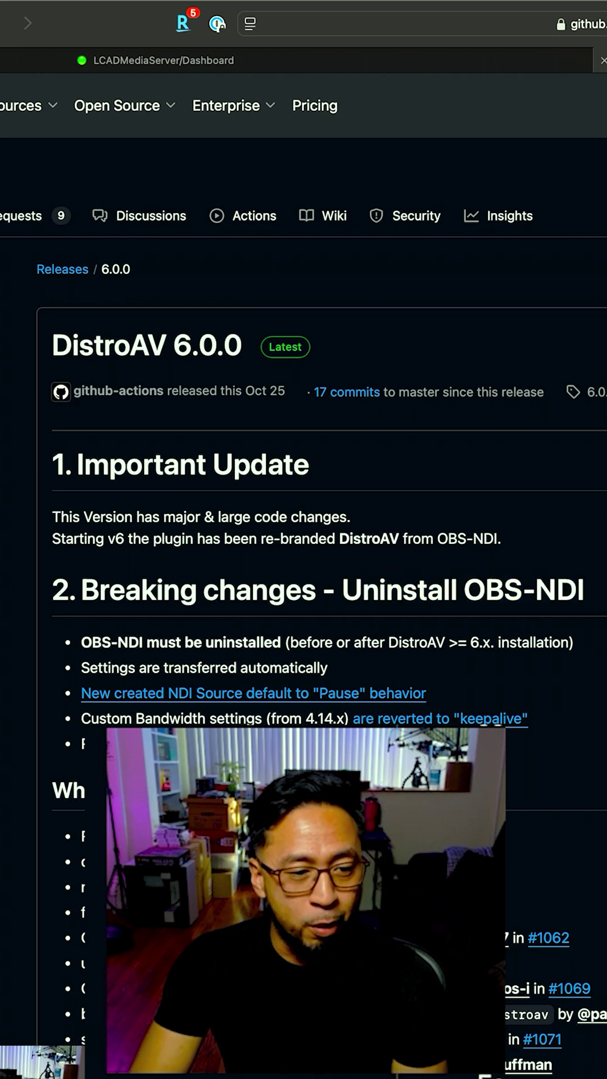
scroll(304, 540, down, 10)
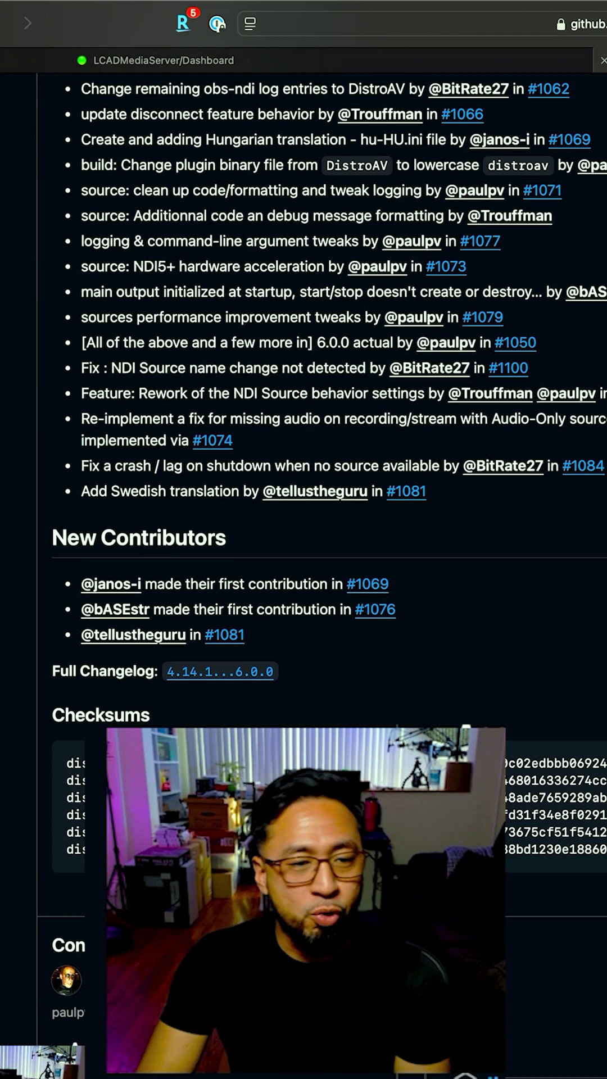
scroll(305, 540, down, 3)
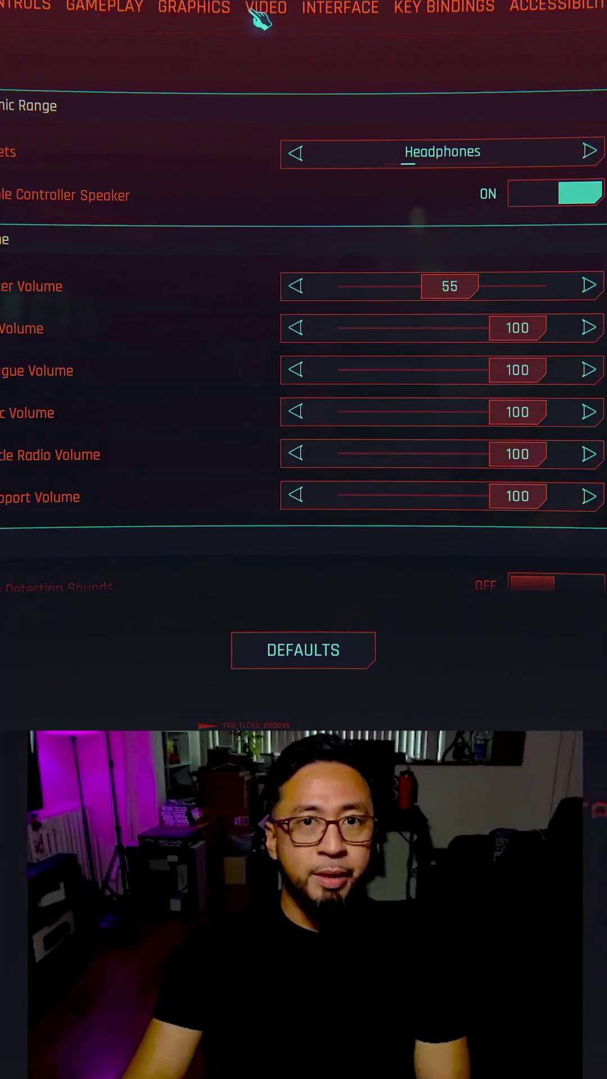
Bring up Cyberpunk 2077's GRAPHICS settings to review the preset.
click(217, 15)
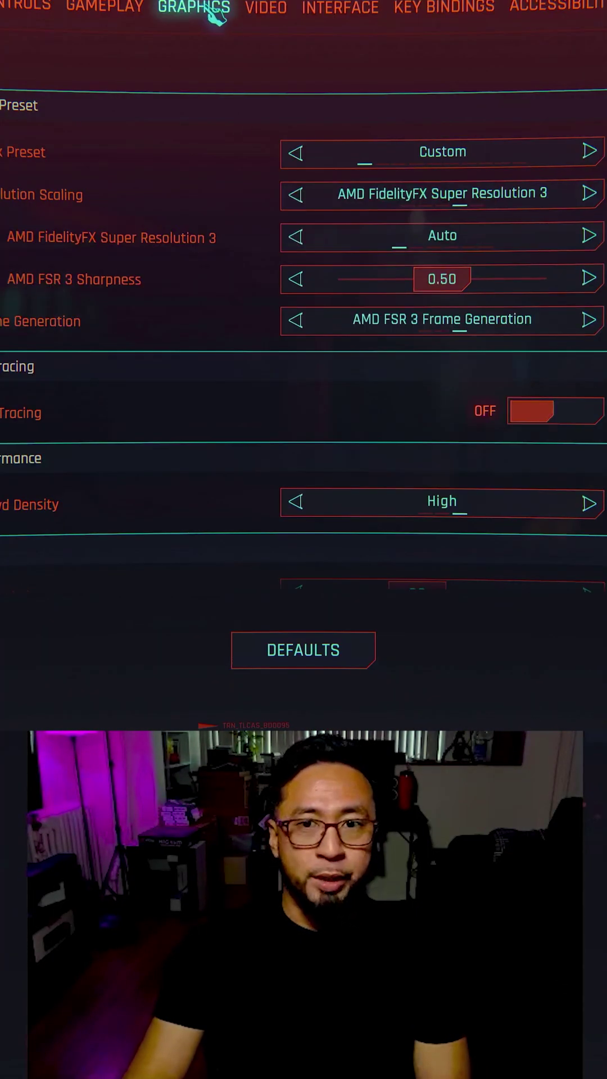